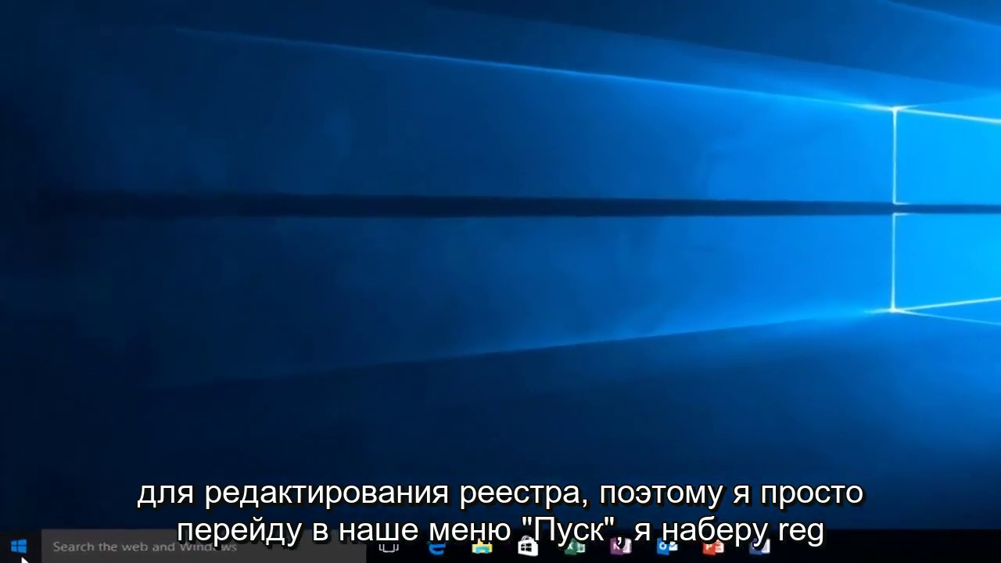
# - Search for regedit from Start, run it as administrator, and approve the UAC prompt
pyautogui.click(14, 551)
pyautogui.write('reg')
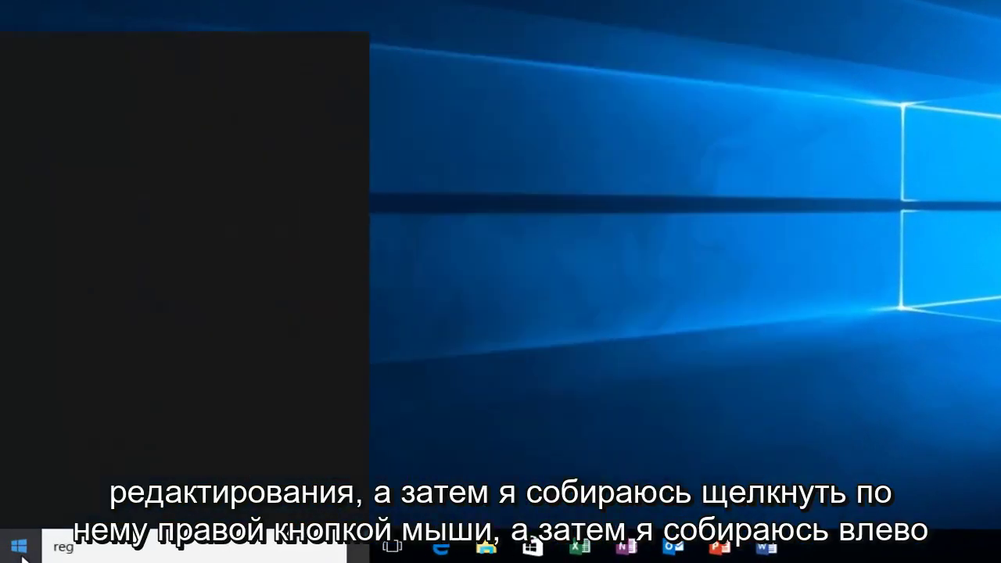
pyautogui.write('edit')
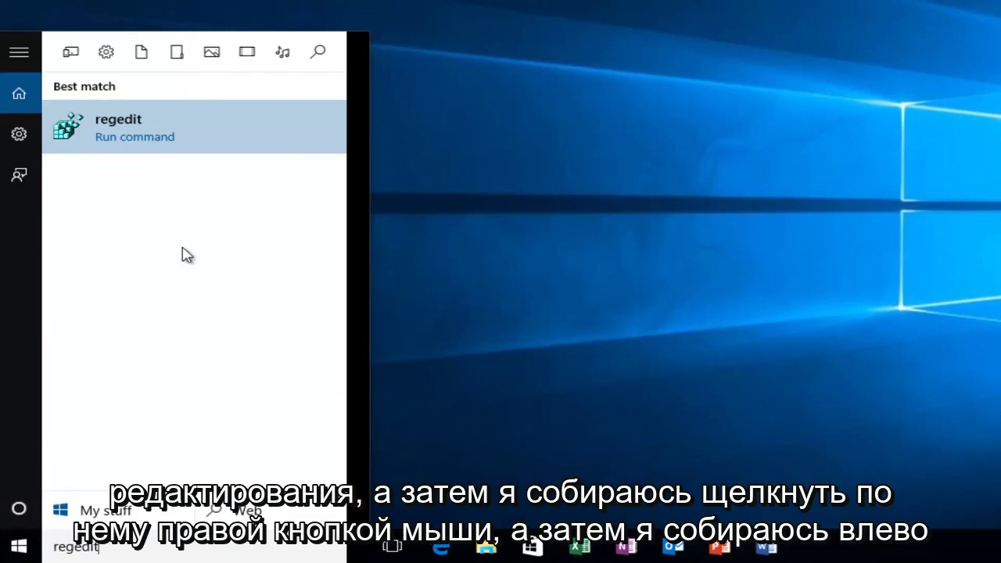
pyautogui.rightClick(150, 127)
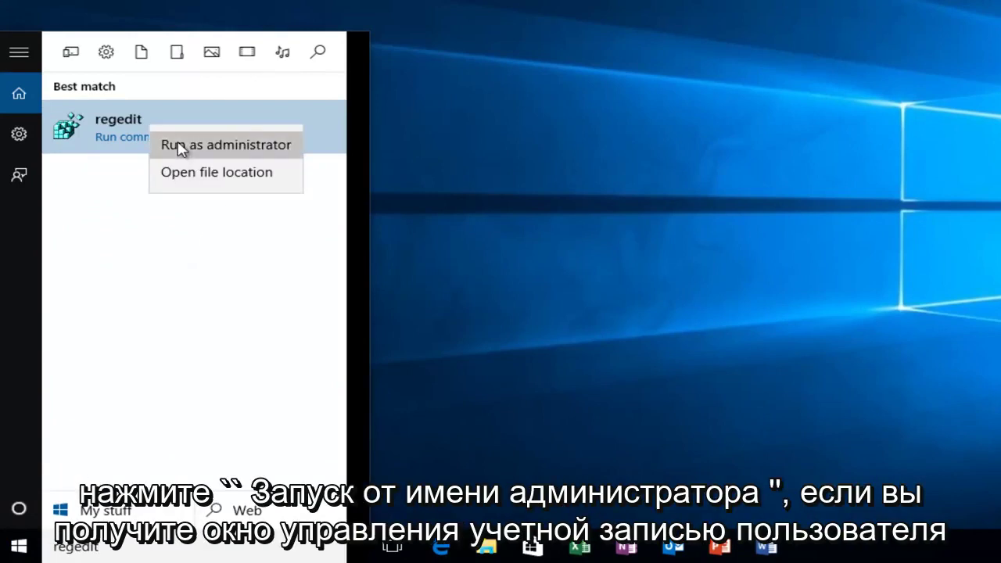
pyautogui.click(181, 145)
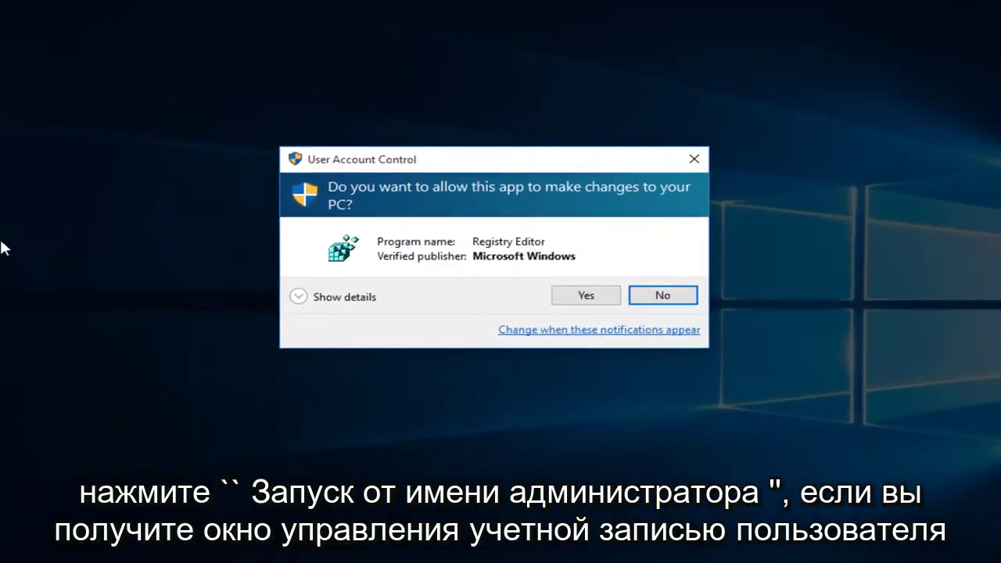
pyautogui.click(582, 295)
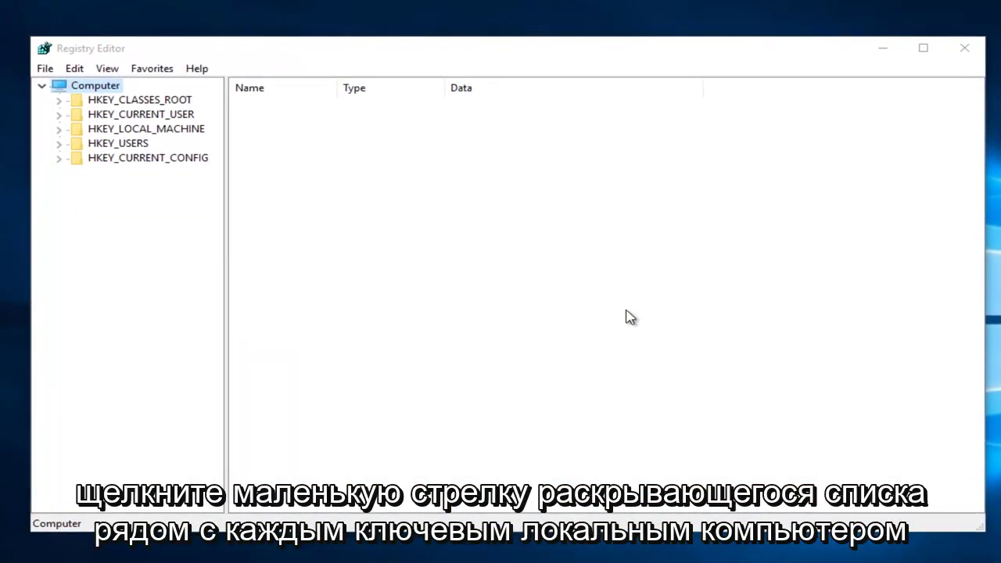
# - Expand HKEY_LOCAL_MACHINE\SYSTEM\ControlSet001\Services in a widened key tree, bringing Ndu into view
pyautogui.click(59, 129)
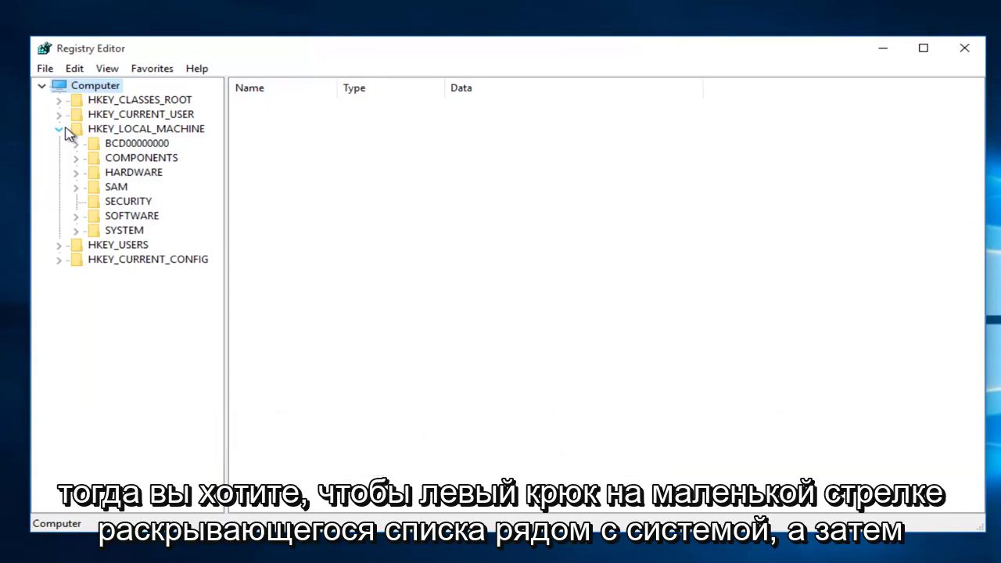
pyautogui.click(76, 231)
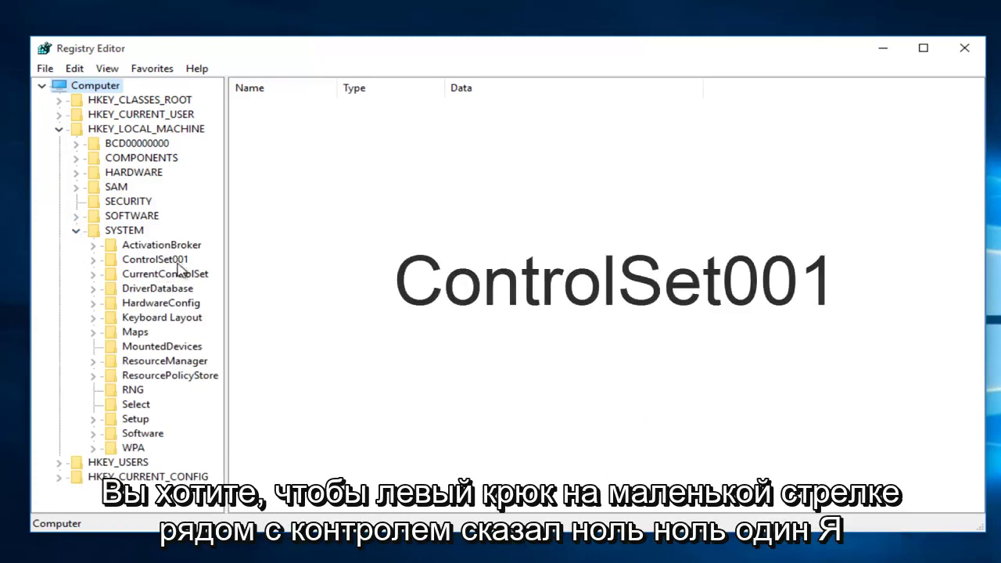
pyautogui.click(94, 263)
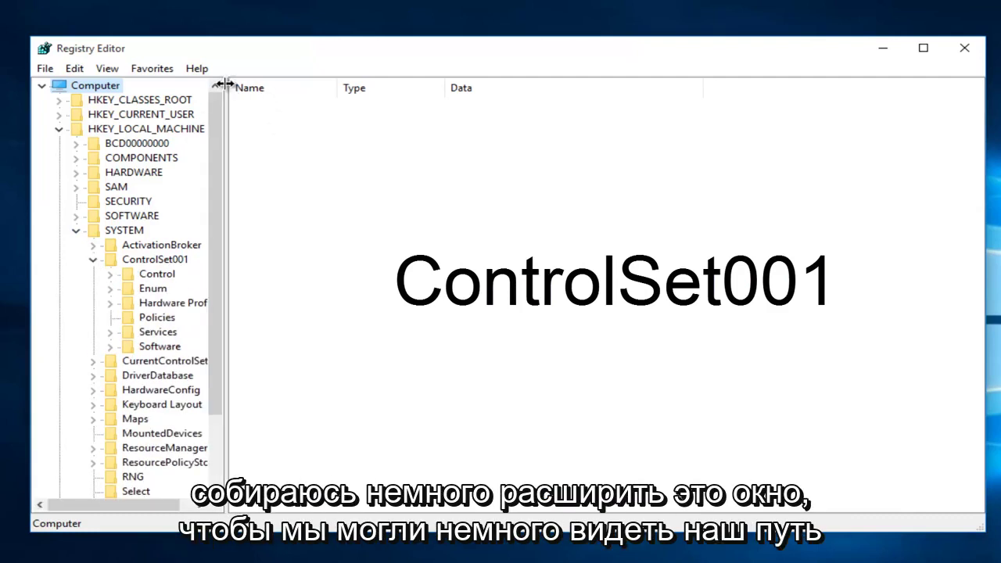
pyautogui.moveTo(225, 88); pyautogui.dragTo(364, 88)
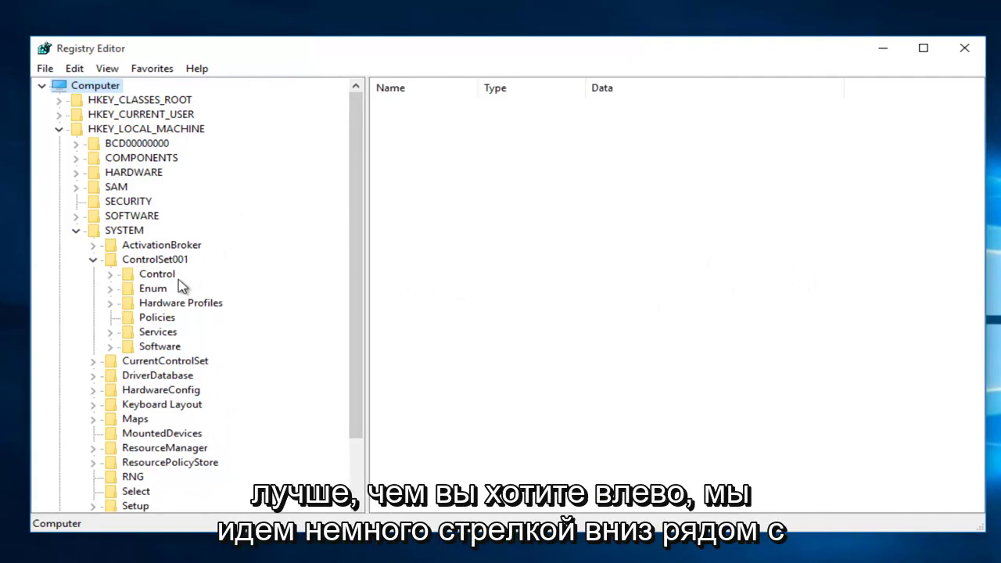
pyautogui.click(110, 333)
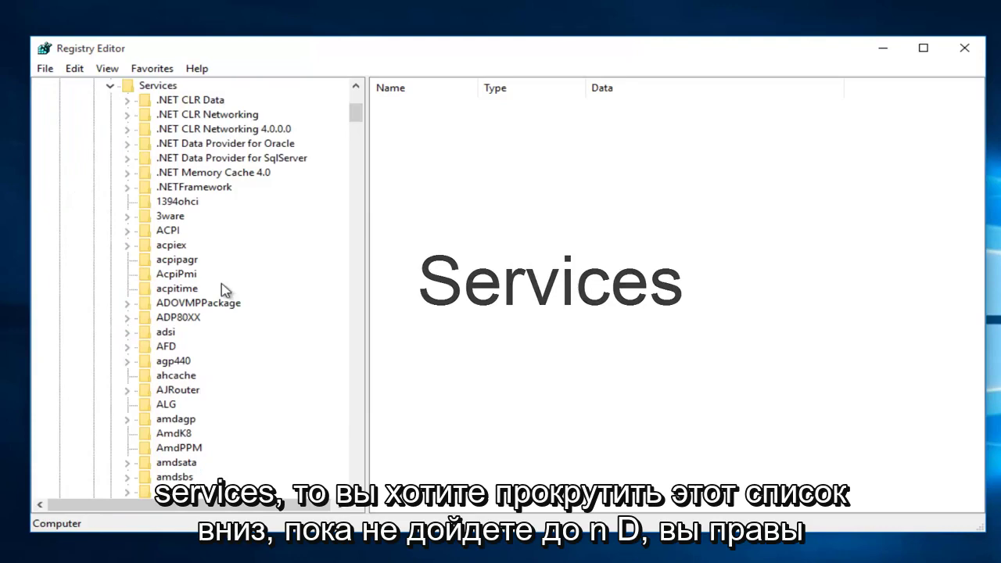
pyautogui.moveTo(353, 113); pyautogui.dragTo(336, 289)
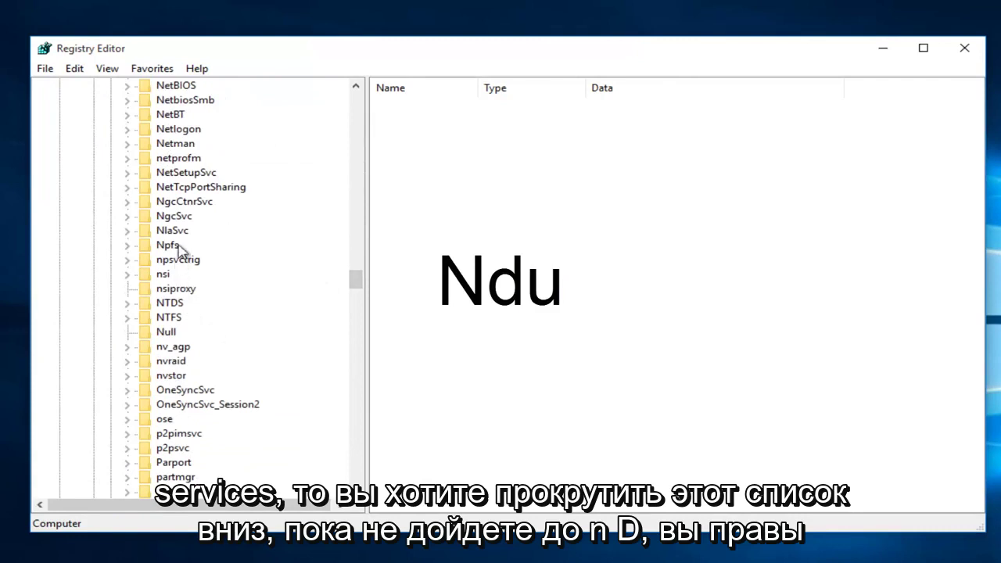
pyautogui.scroll(3, 180, 242)
pyautogui.scroll(3, 180, 238)
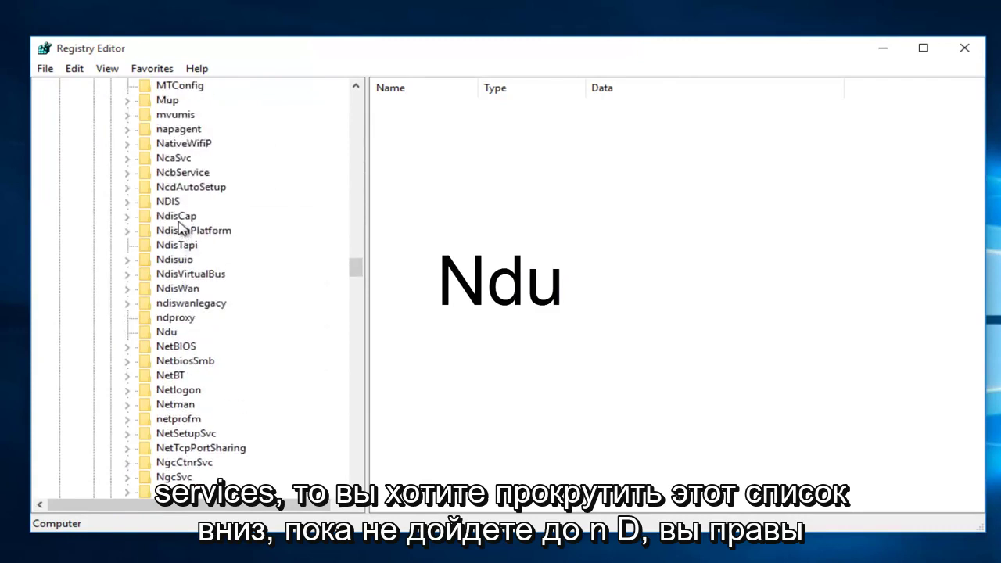
# - Change the Ndu key's Start value data from 2 to 4
pyautogui.click(166, 332)
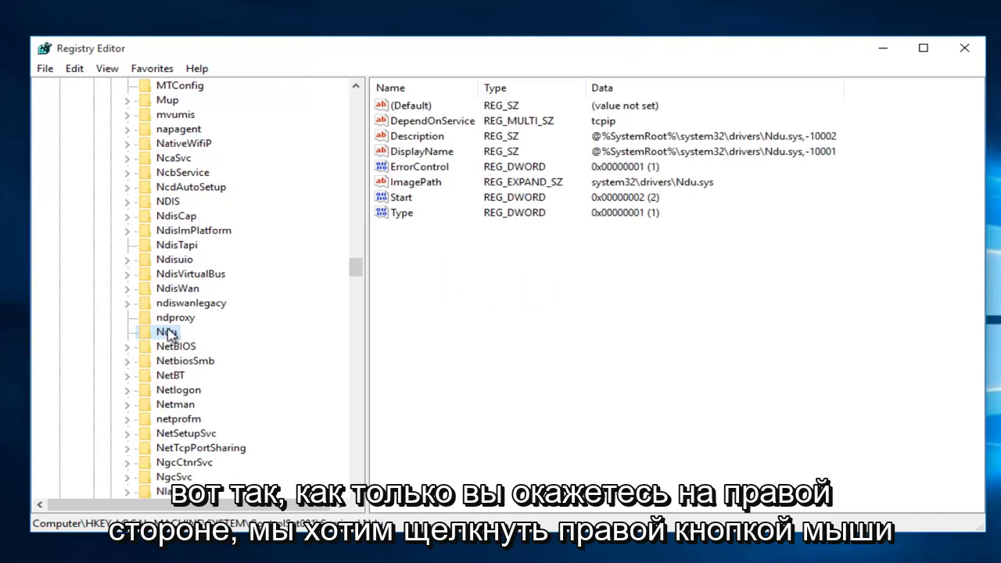
pyautogui.click(402, 200)
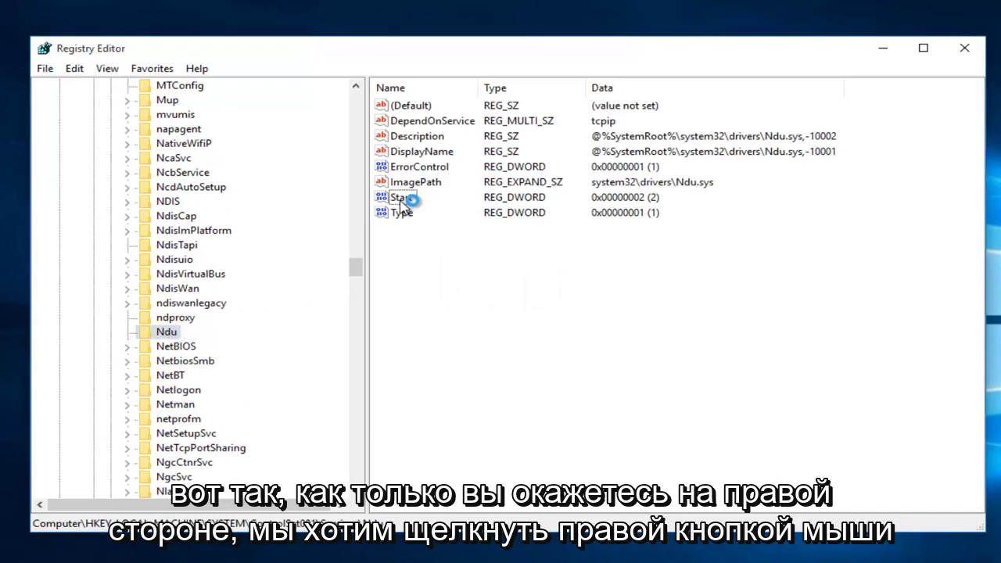
pyautogui.rightClick(401, 201)
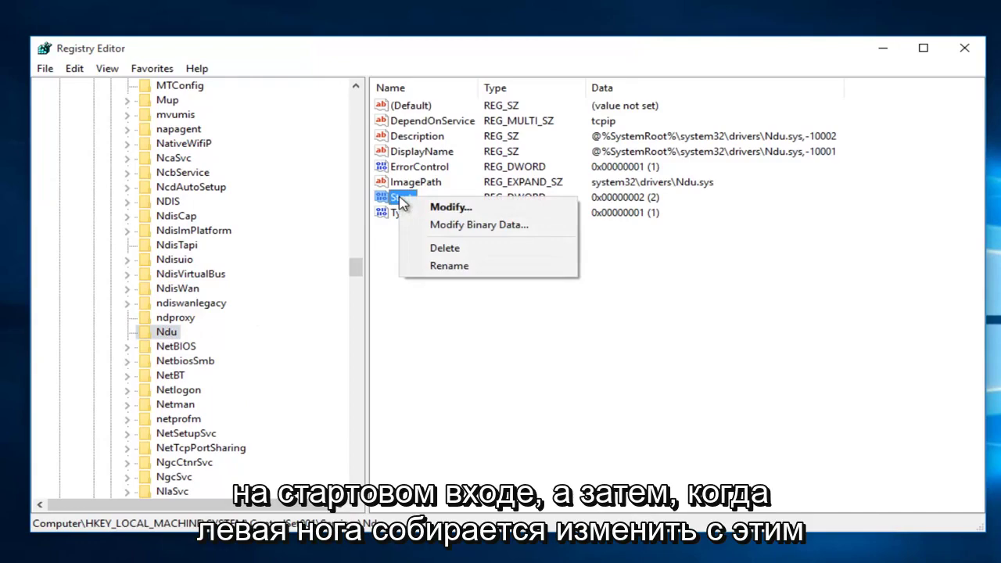
pyautogui.click(440, 205)
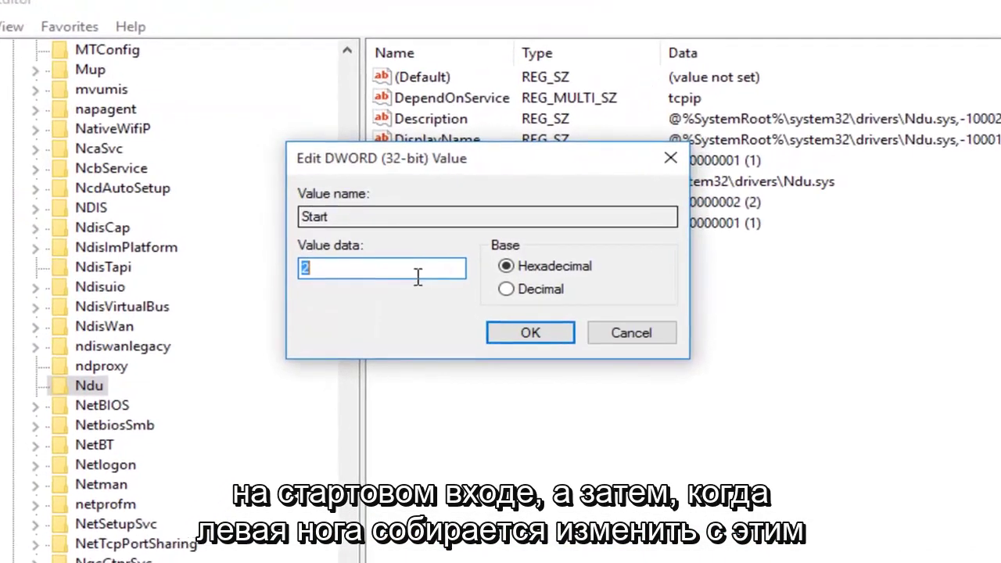
pyautogui.click(320, 273)
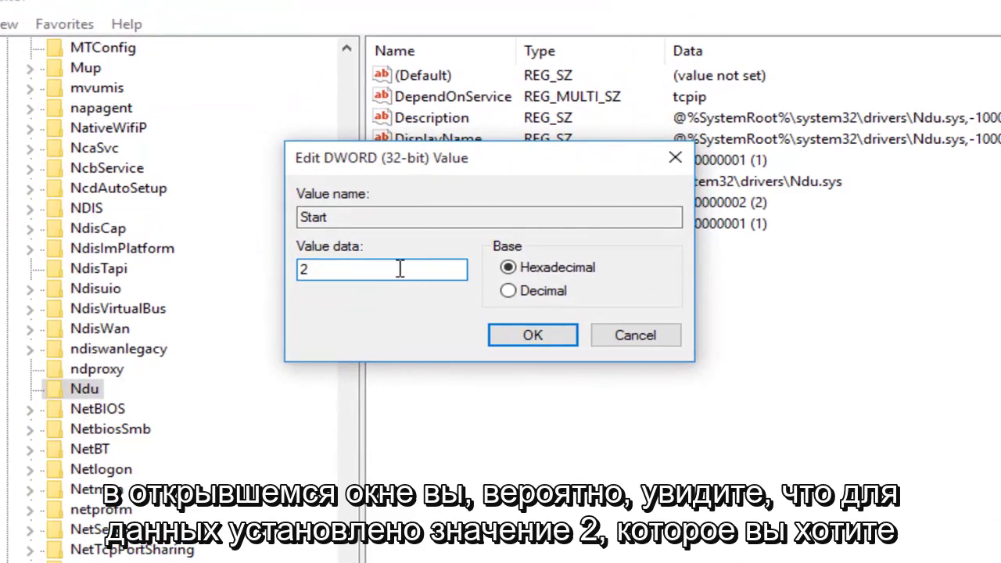
pyautogui.press('BackSpace')
pyautogui.write('4')
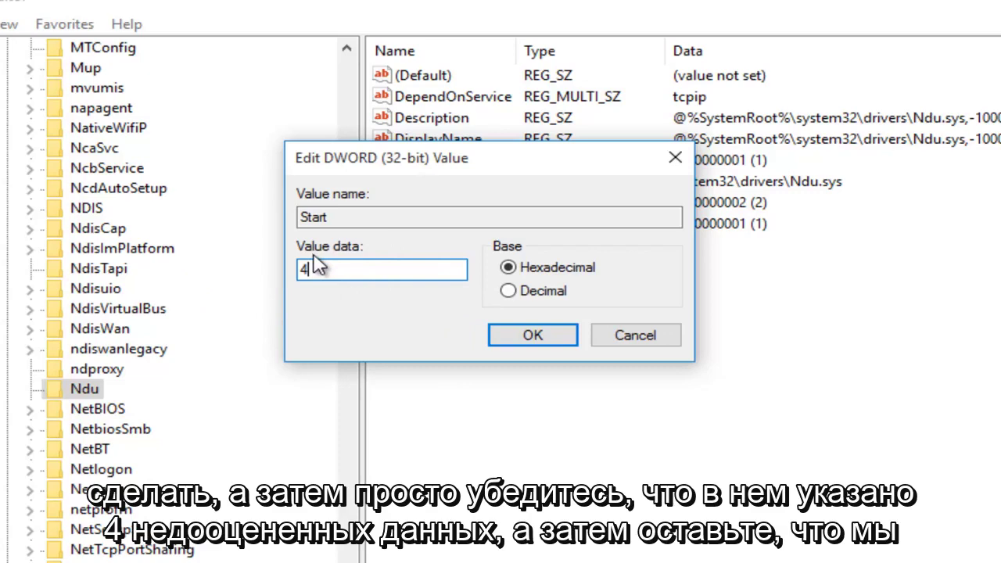
pyautogui.click(536, 339)
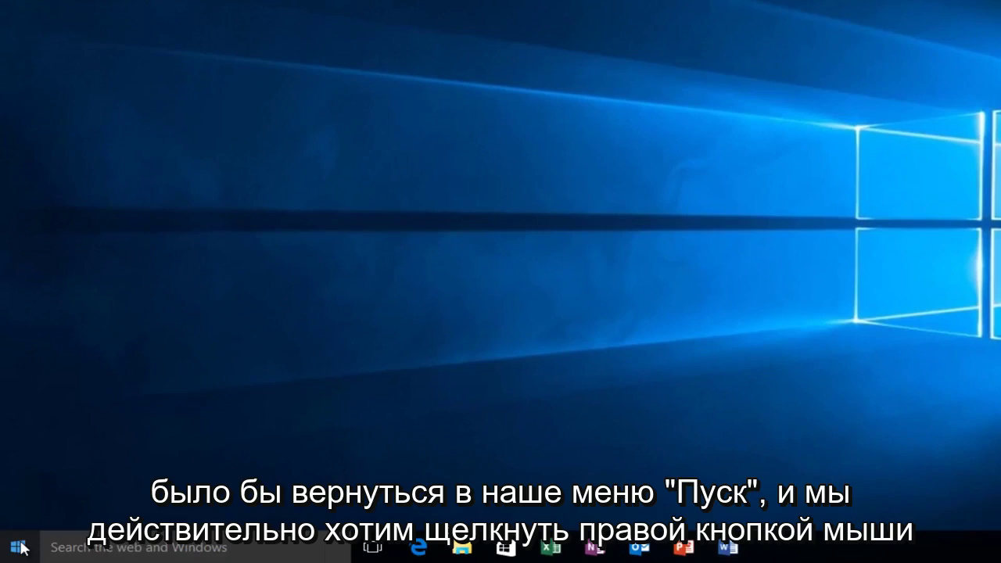
# - Launch services.msc from the Run dialog opened via the Start button's context menu
pyautogui.rightClick(19, 546)
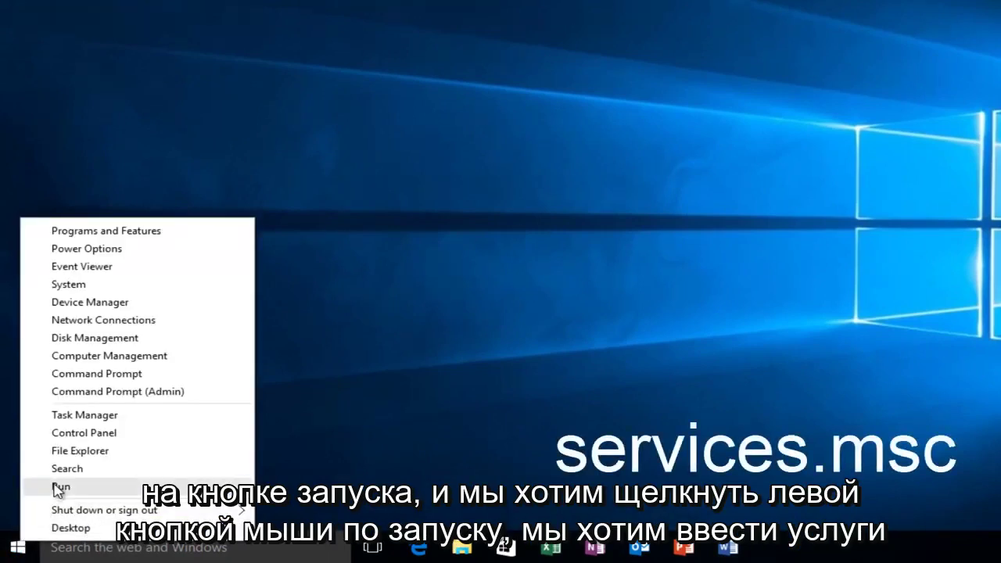
pyautogui.click(58, 487)
pyautogui.write('s')
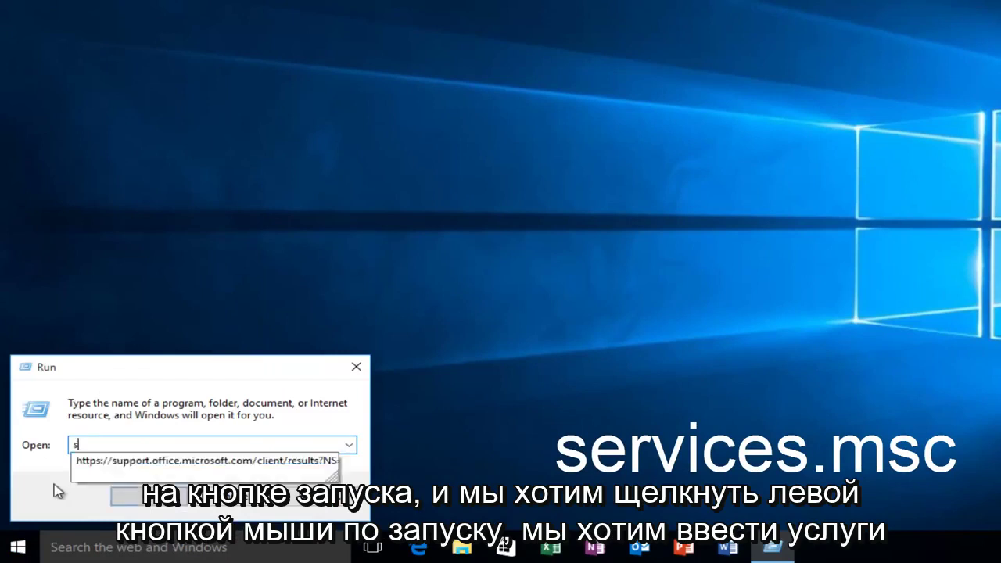
pyautogui.write('ervices.')
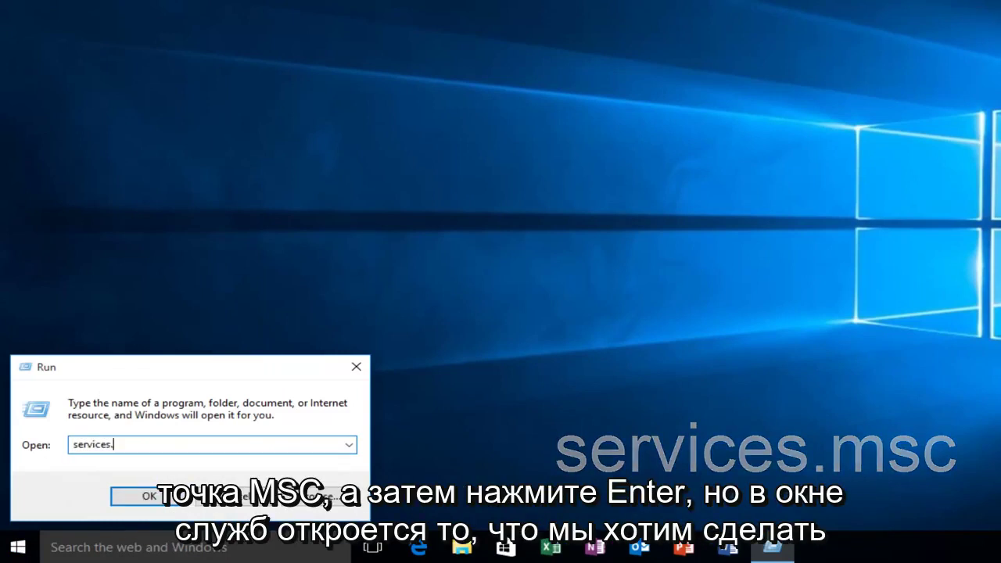
pyautogui.write('msc')
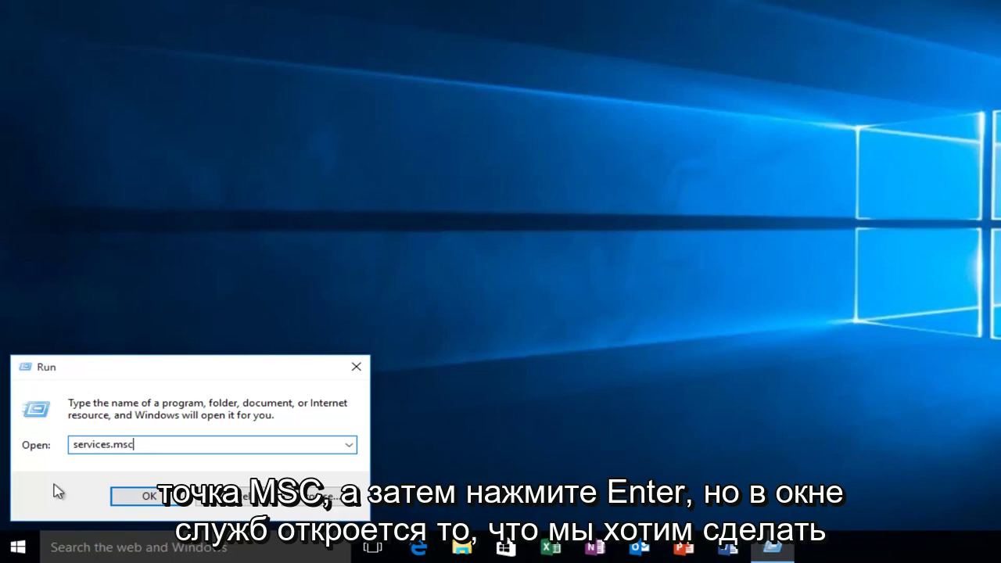
pyautogui.press('Return')
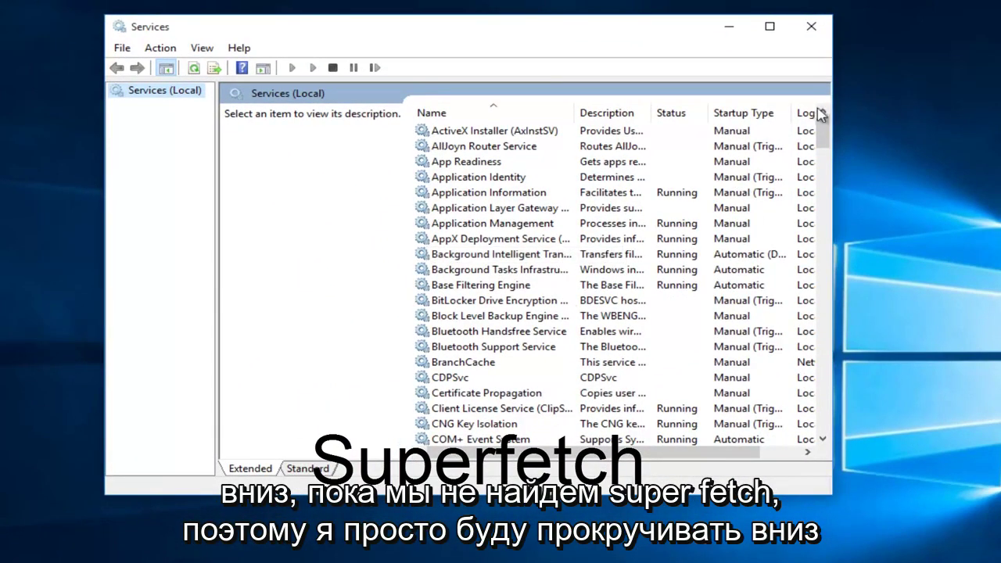
# - Scroll the services list to Superfetch and stop it from its context menu
pyautogui.moveTo(824, 134); pyautogui.dragTo(822, 323)
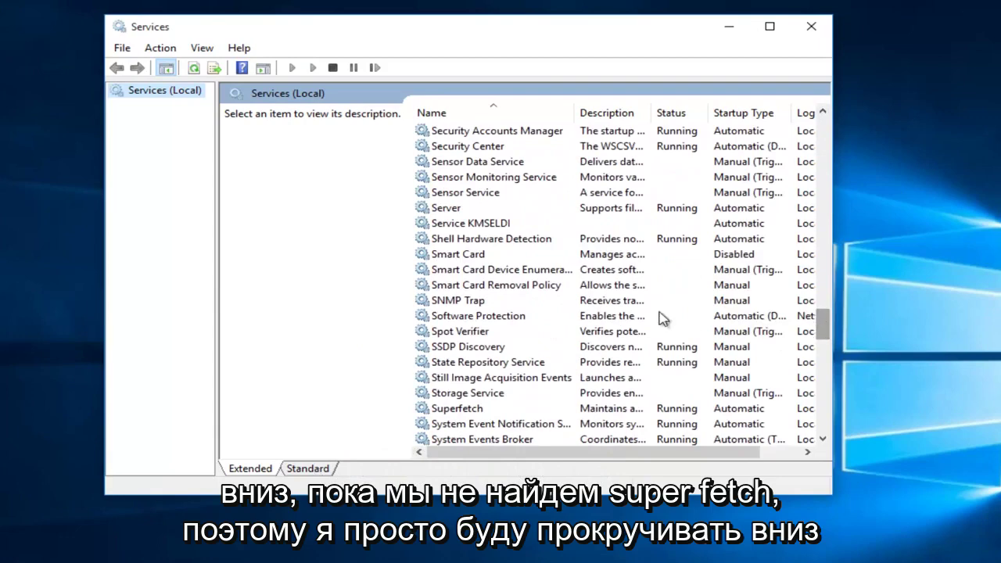
pyautogui.scroll(3, 474, 258)
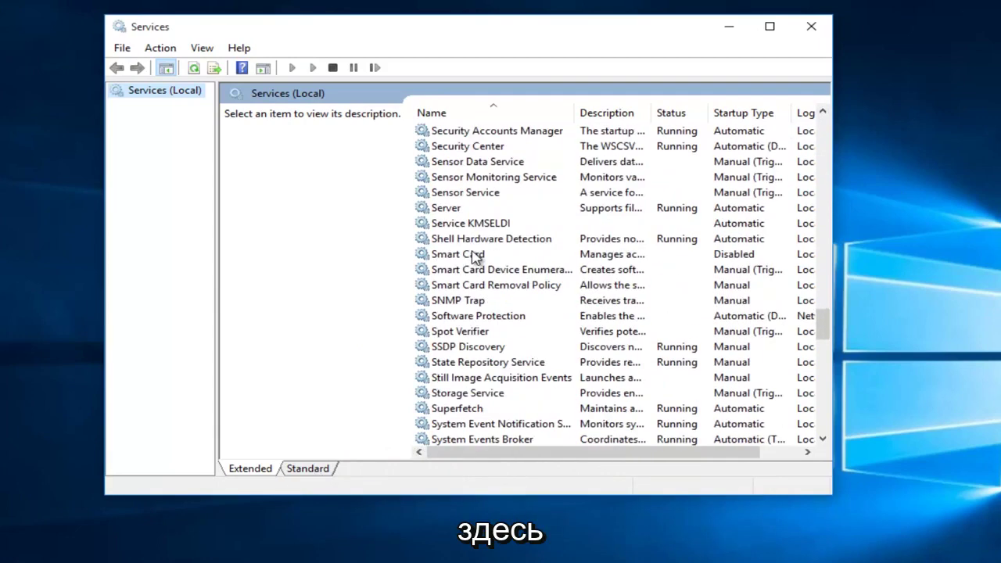
pyautogui.scroll(-1, 476, 257)
pyautogui.click(458, 363)
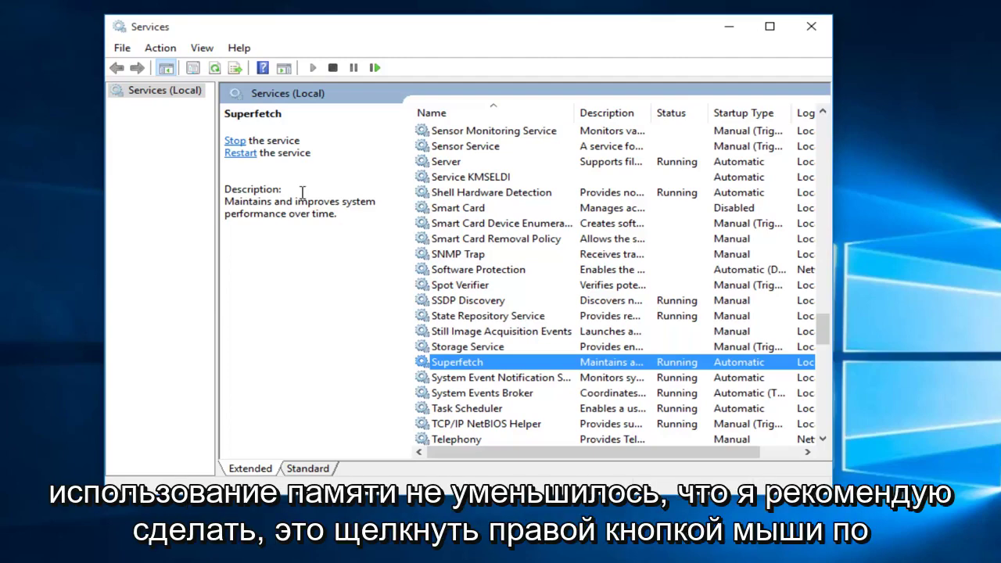
pyautogui.rightClick(458, 366)
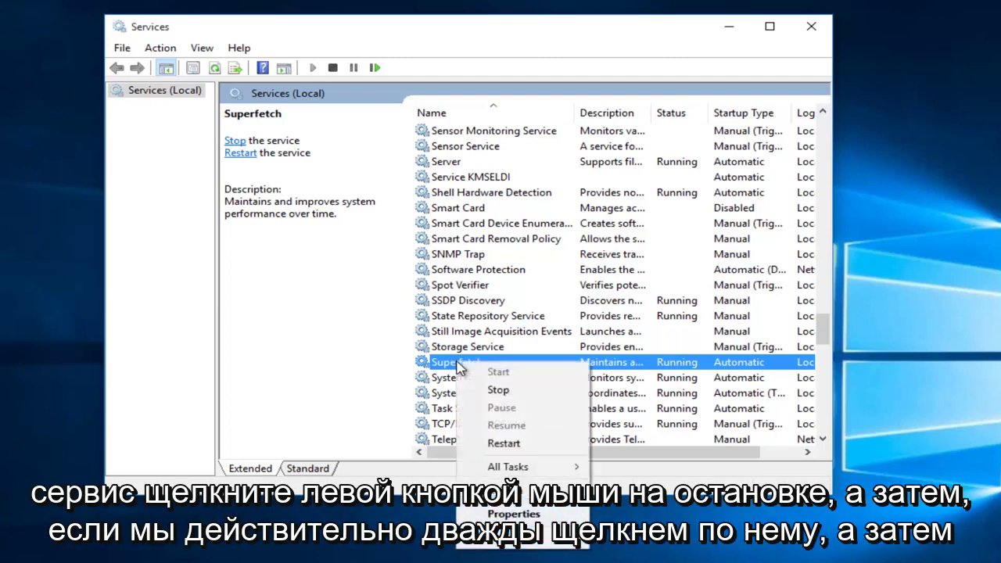
pyautogui.click(498, 391)
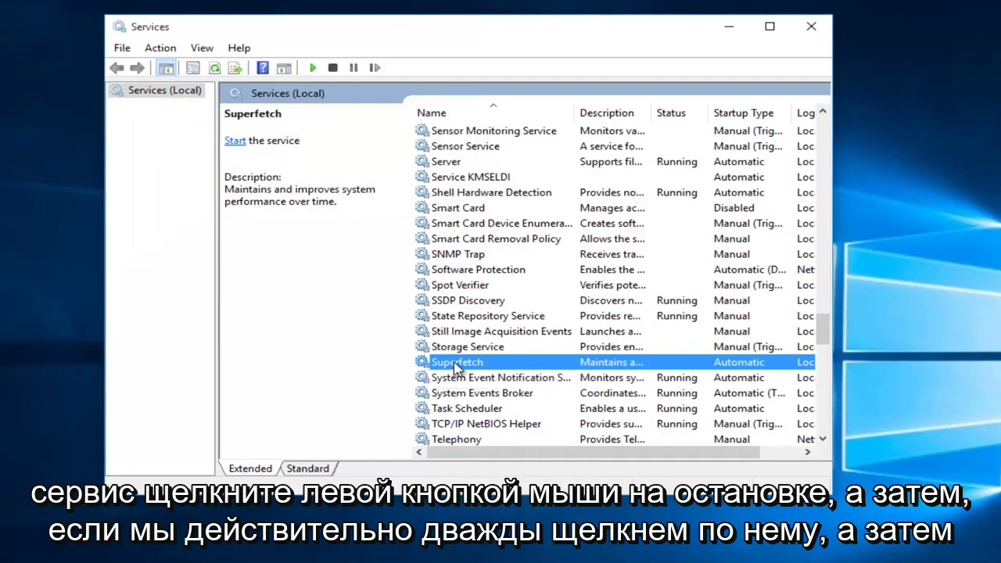
# - Set Superfetch's startup type to Disabled in its properties, then close the Services console
pyautogui.doubleClick(458, 365)
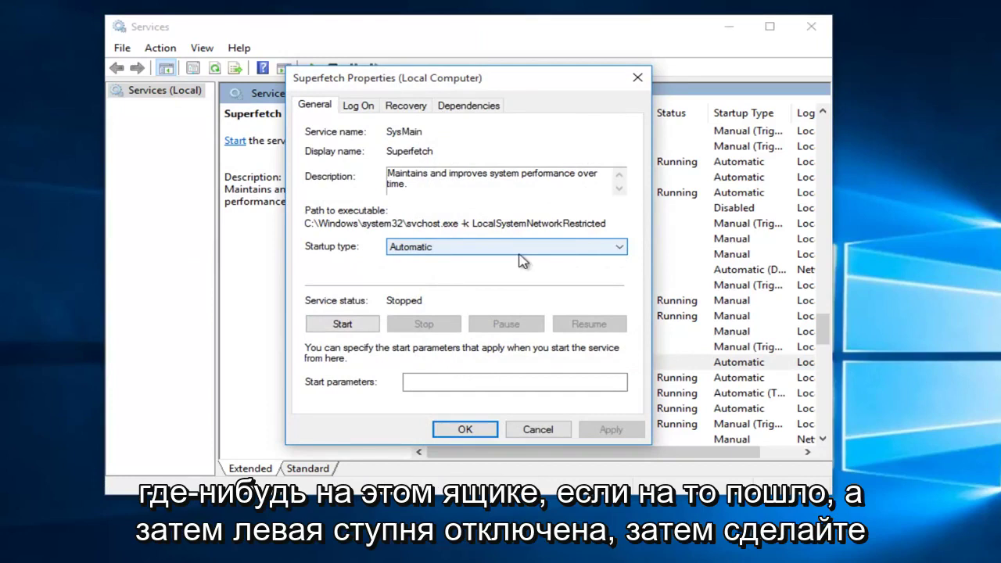
pyautogui.click(442, 250)
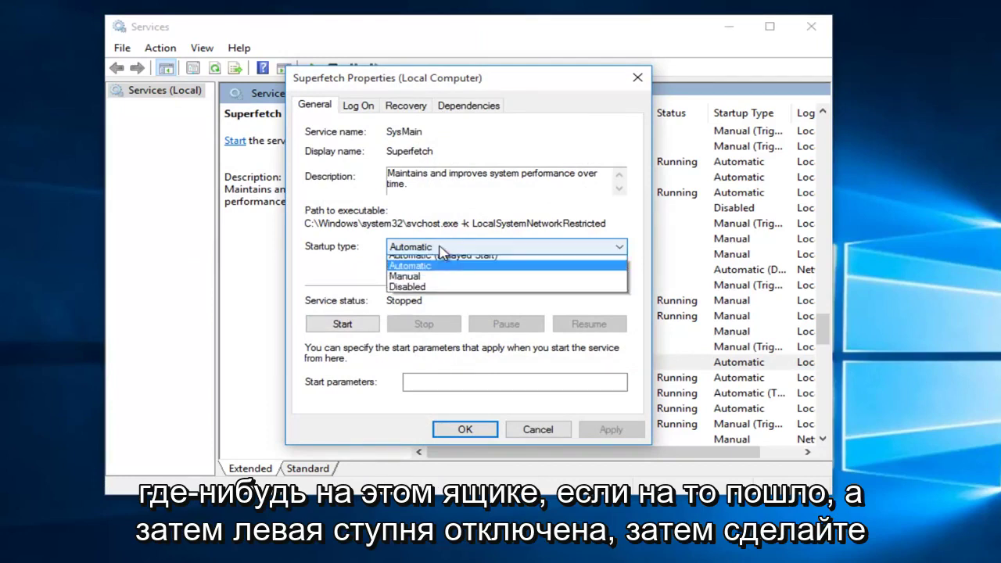
pyautogui.click(406, 293)
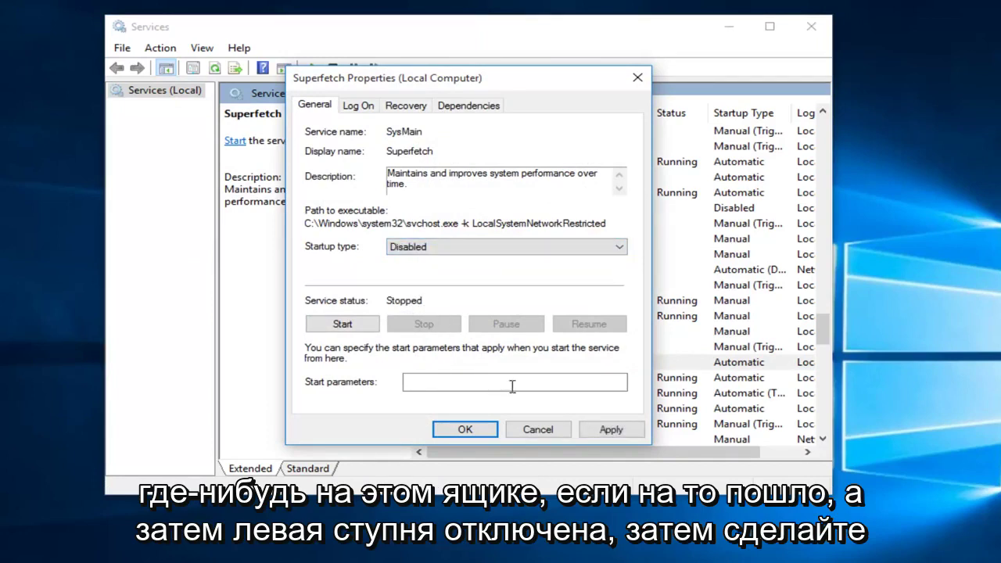
pyautogui.click(609, 428)
pyautogui.click(466, 430)
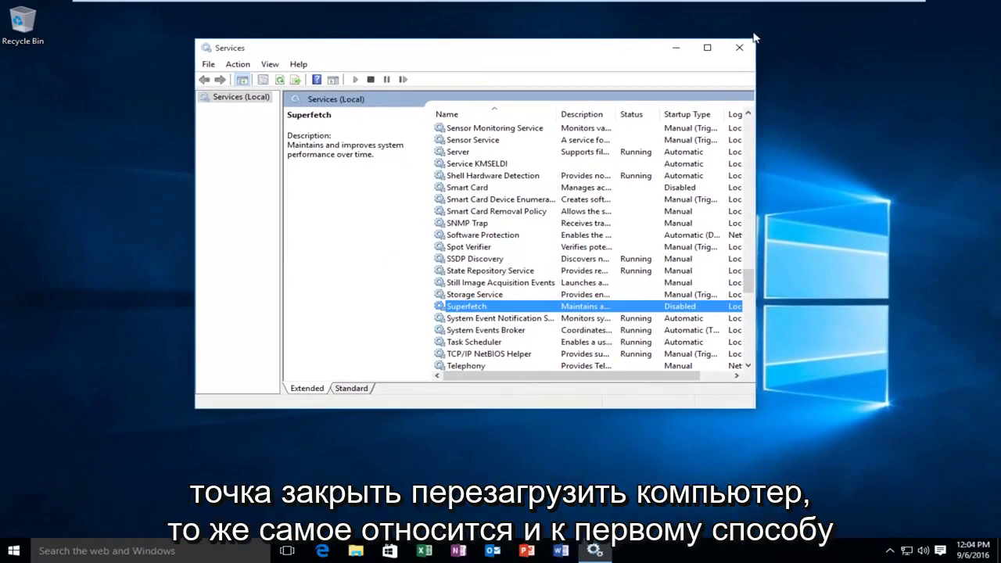
pyautogui.click(744, 46)
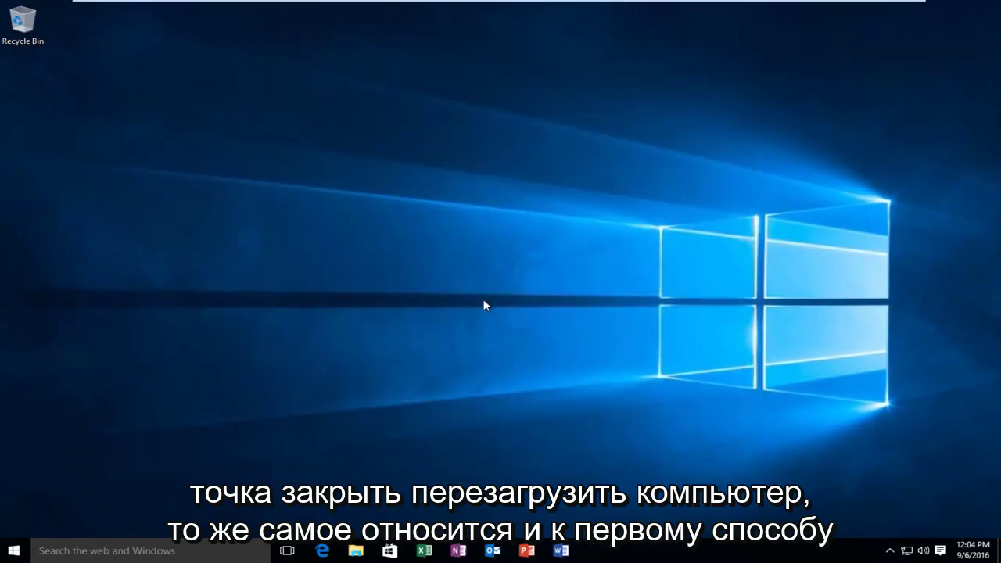